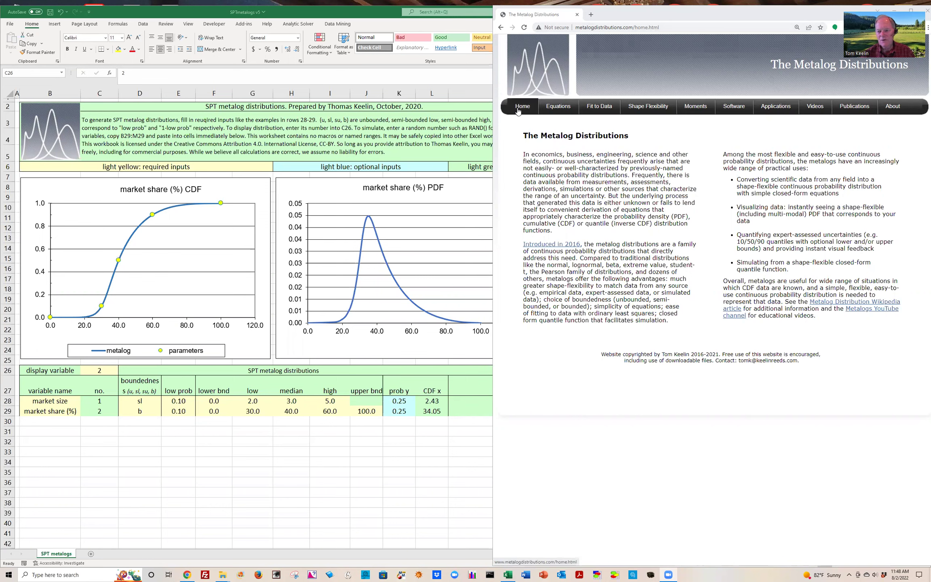
Move the Metalog Distributions browser window aside and minimize it to switch to the SPT metalogs workbook in Excel
mouse_move(736, 110)
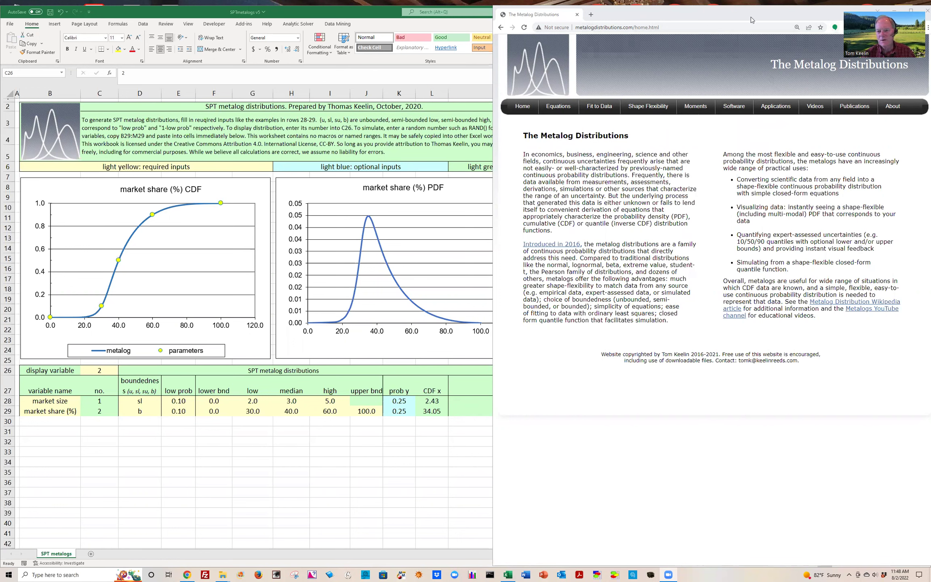
drag(747, 17, 738, 84)
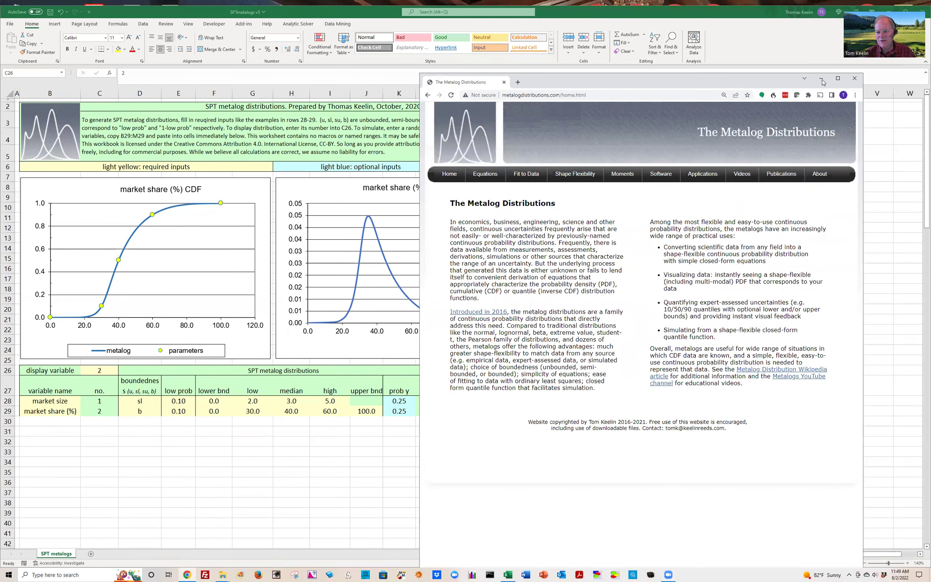
click(823, 80)
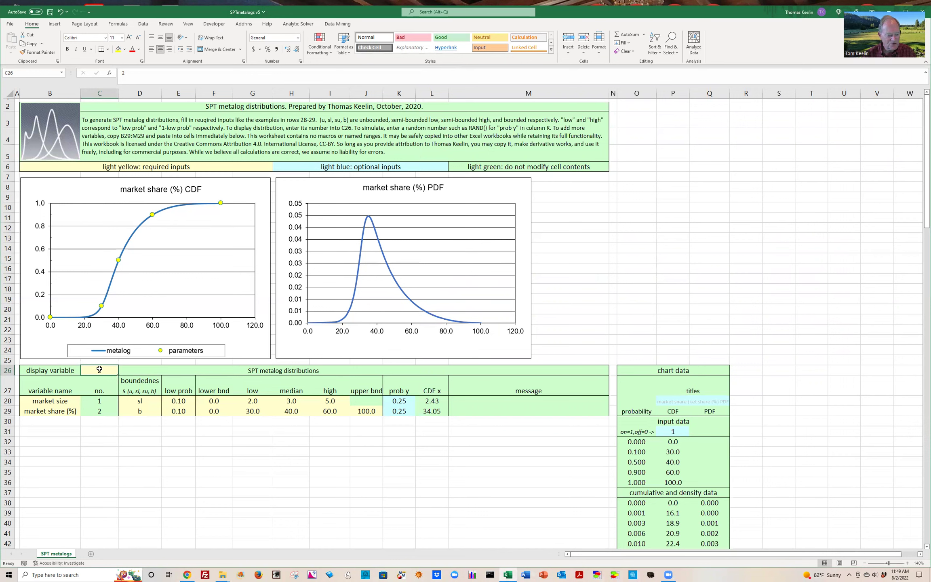
Examine the market share inputs in row 29, including the lower and upper bounds and the low, median and high values
drag(44, 411, 364, 412)
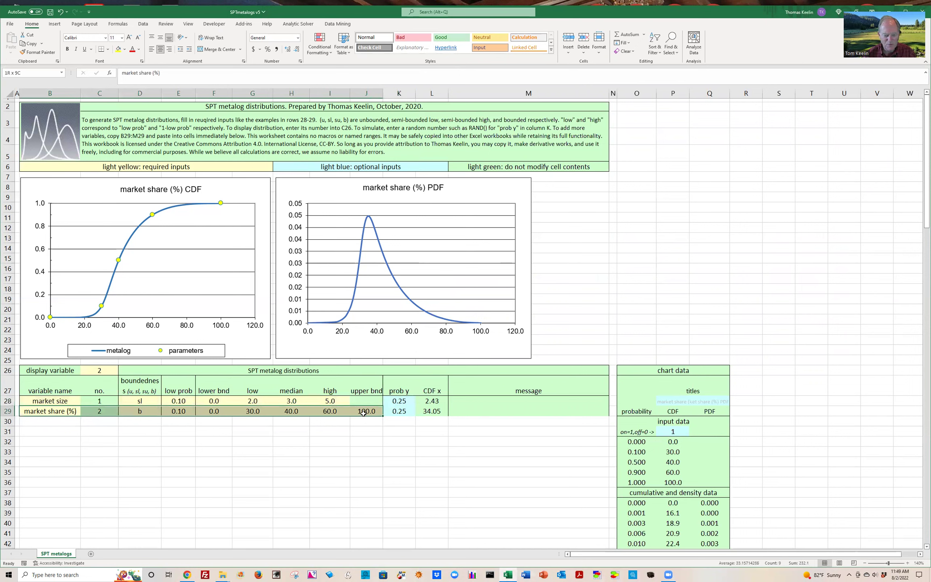
click(276, 464)
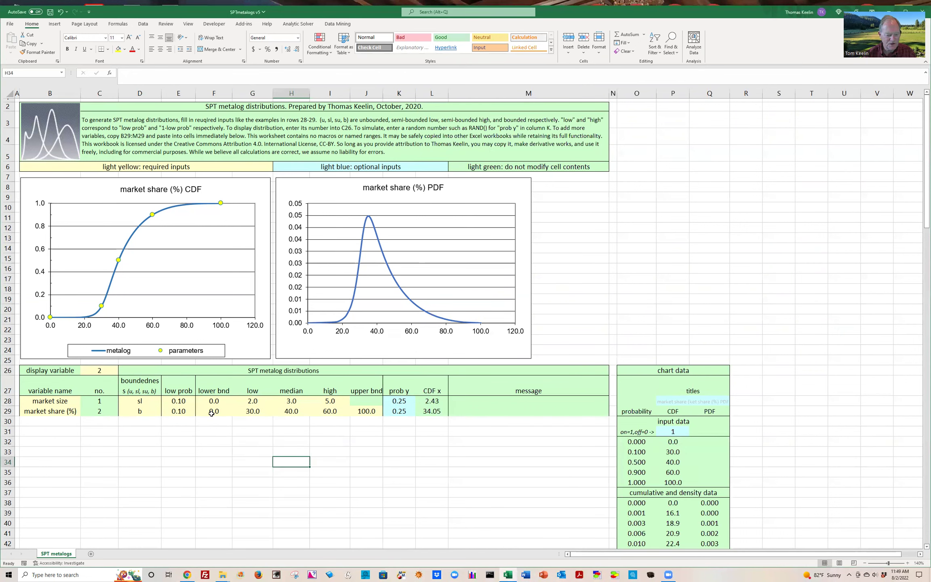
click(212, 413)
click(371, 411)
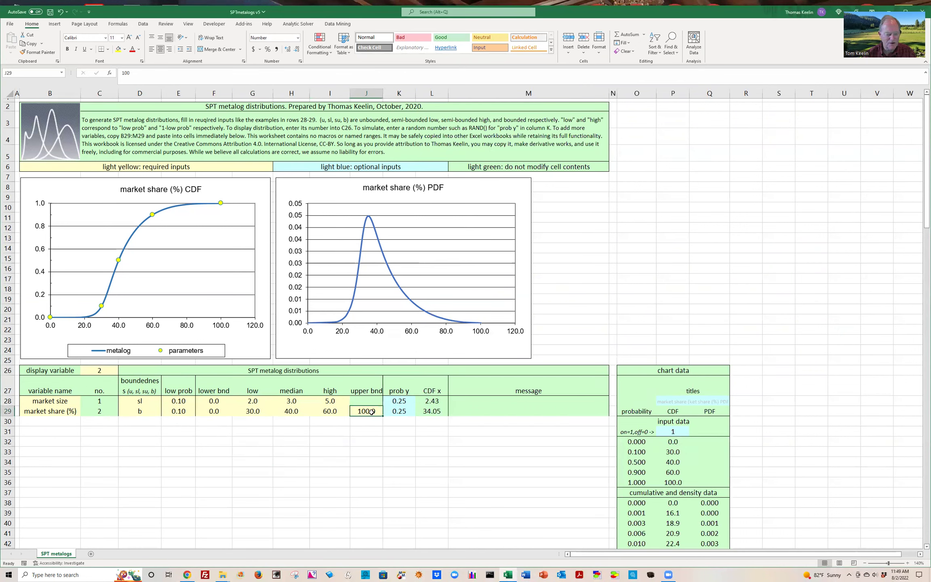
click(254, 412)
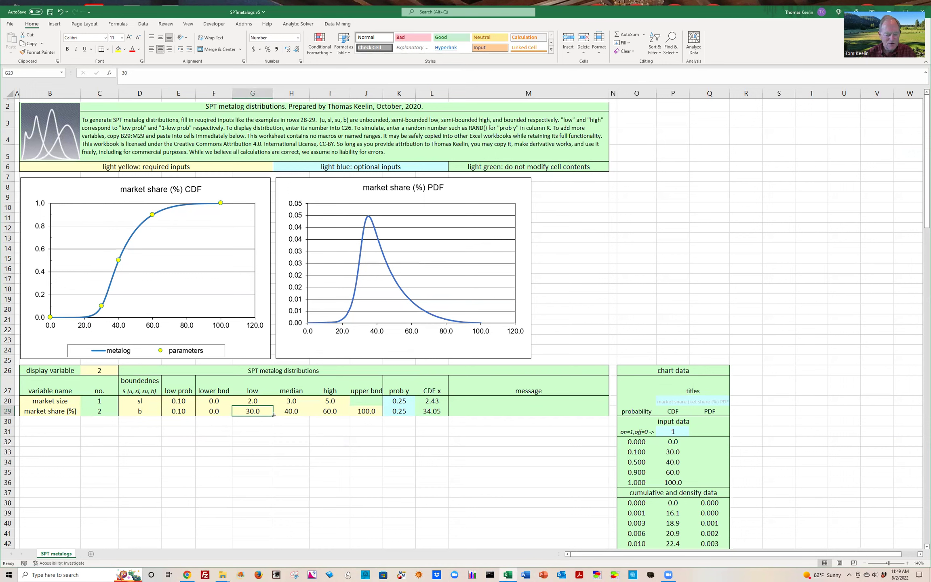
click(295, 412)
click(328, 411)
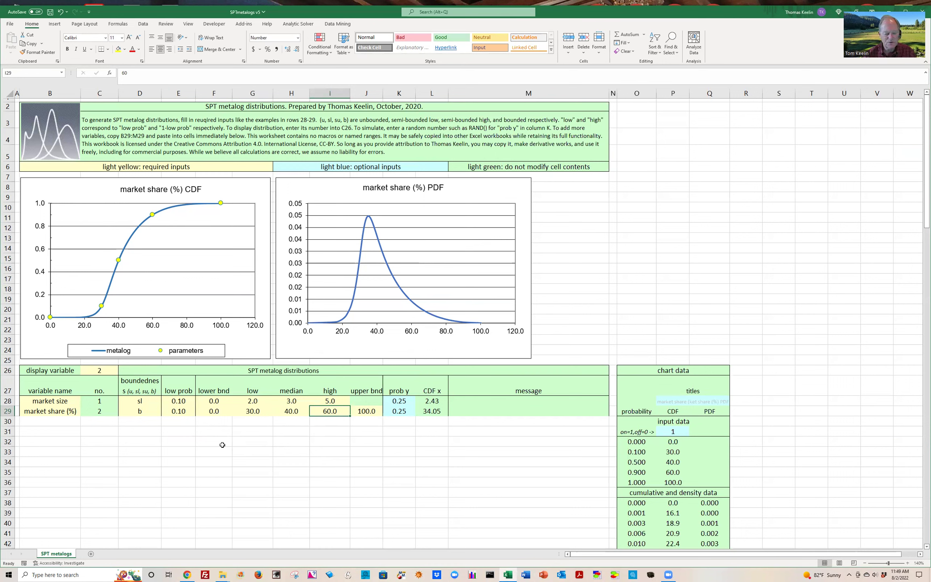
Try a low probability of 0.25 for market share, and return it to 0.1
click(178, 411)
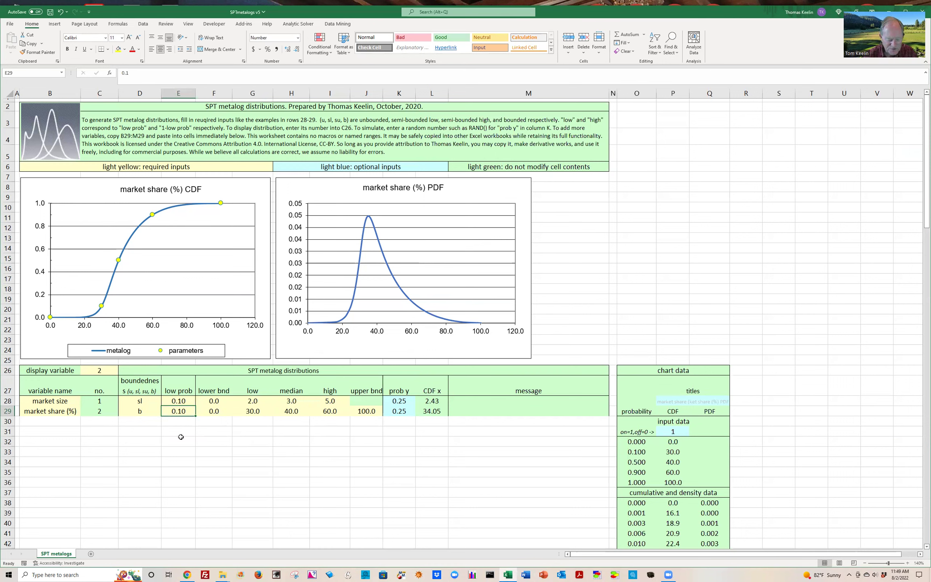
text(.25)
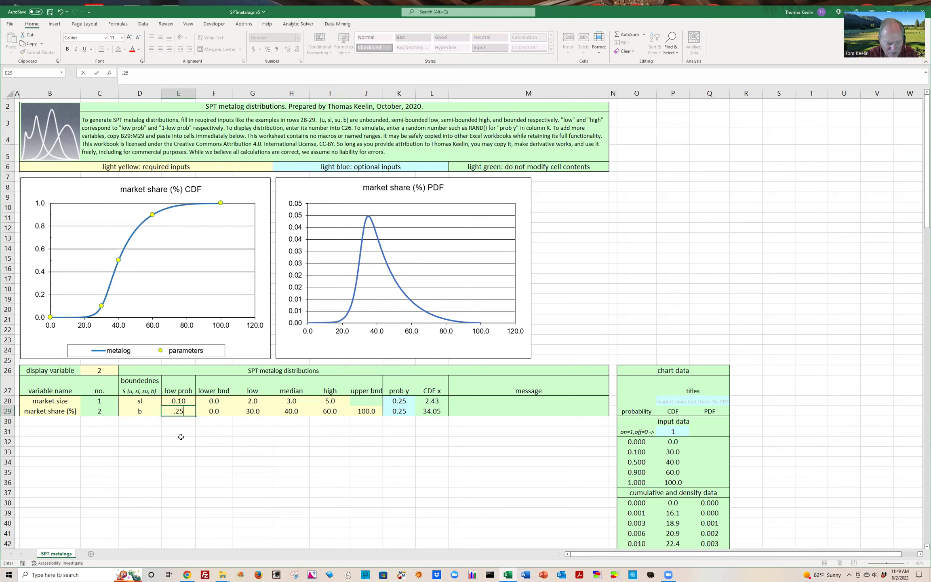
key(ctrl+Return)
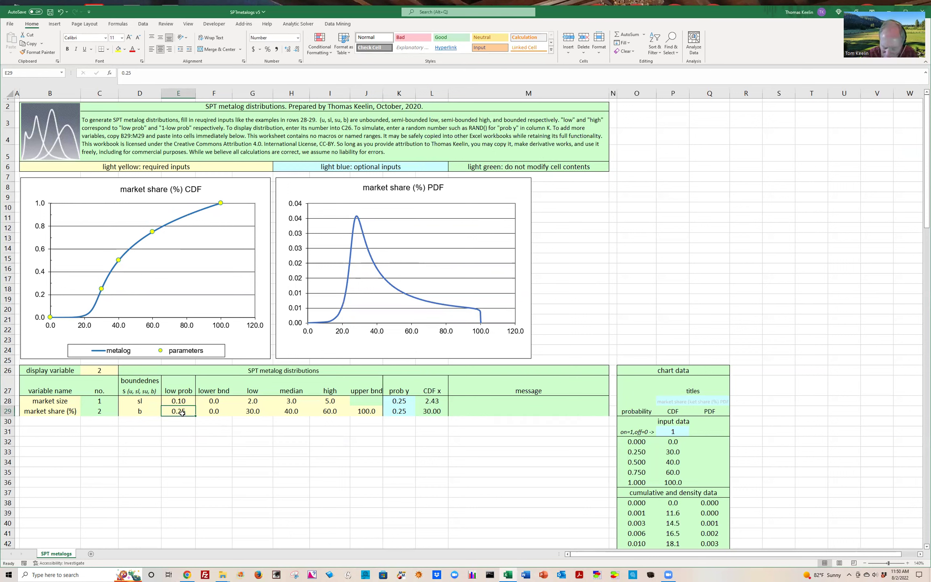
text(0.1)
key(ctrl+Return)
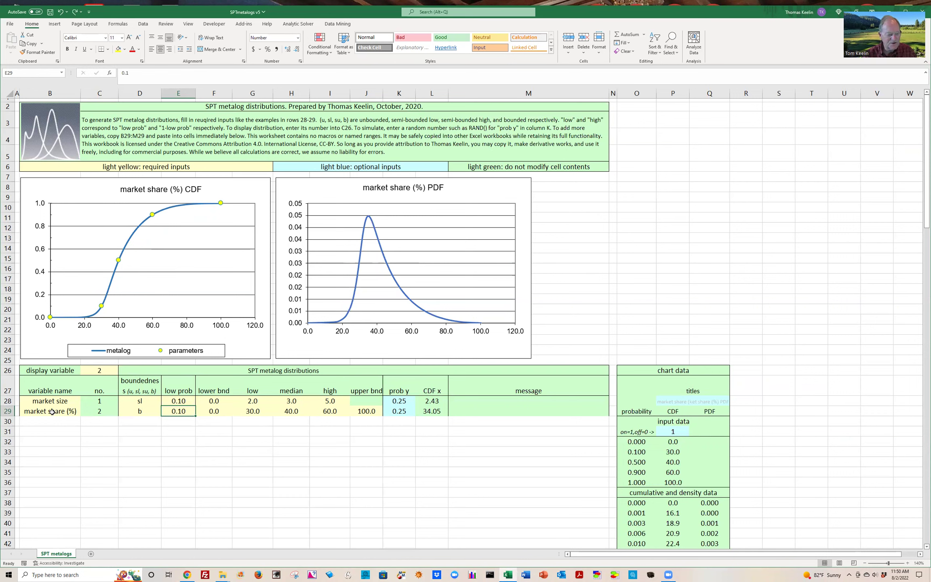
Try a median of 45 for market share in row 29, and return it to 40
drag(52, 411, 485, 414)
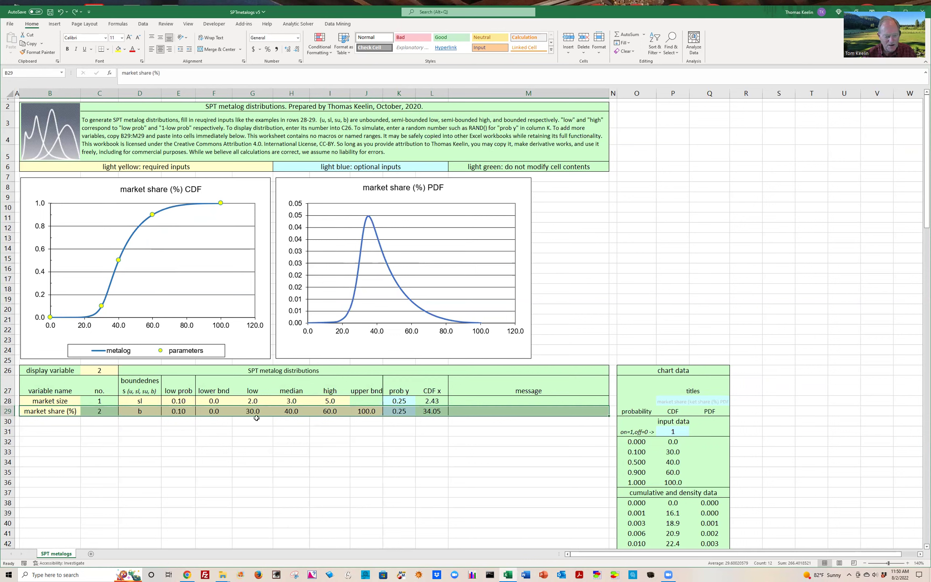
click(245, 452)
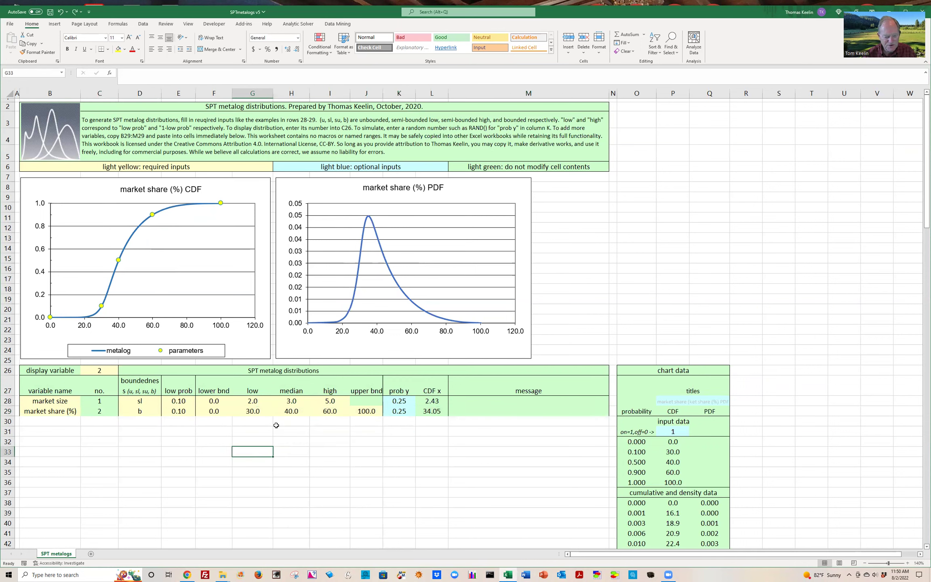
click(294, 411)
text(45)
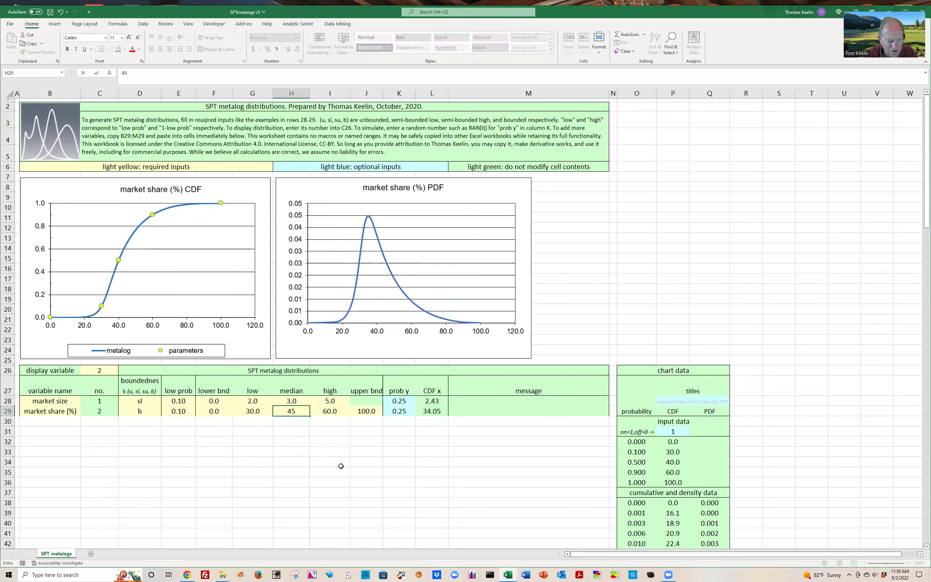
key(Return)
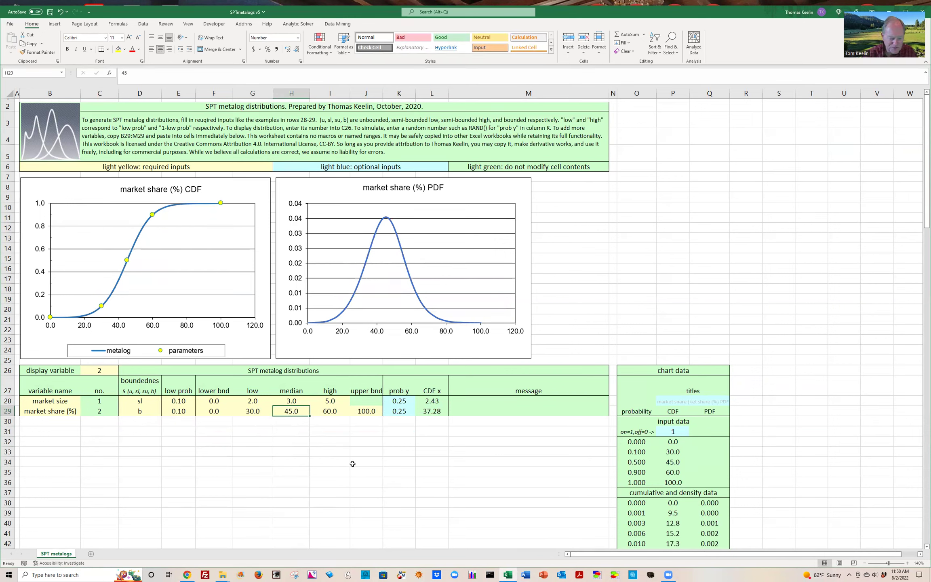
text(40)
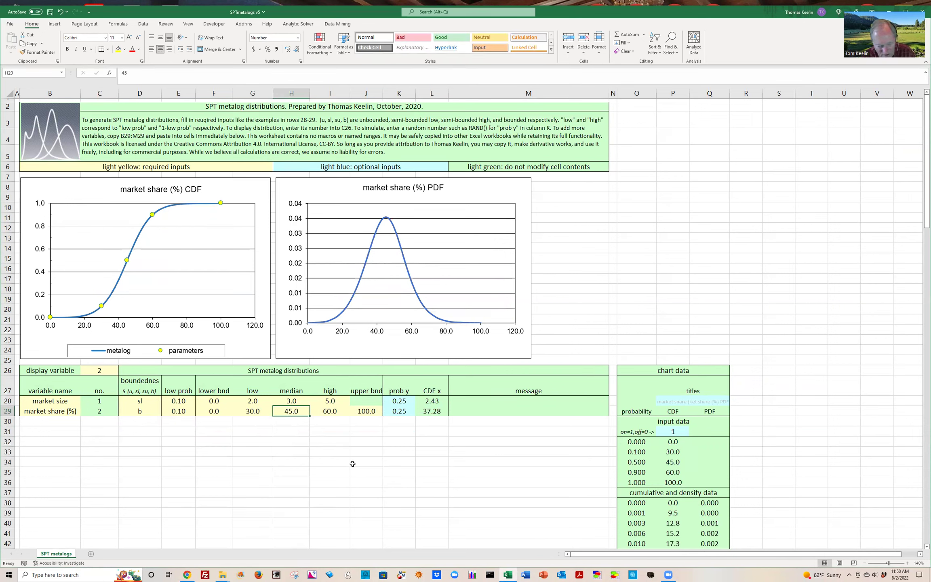
key(Return)
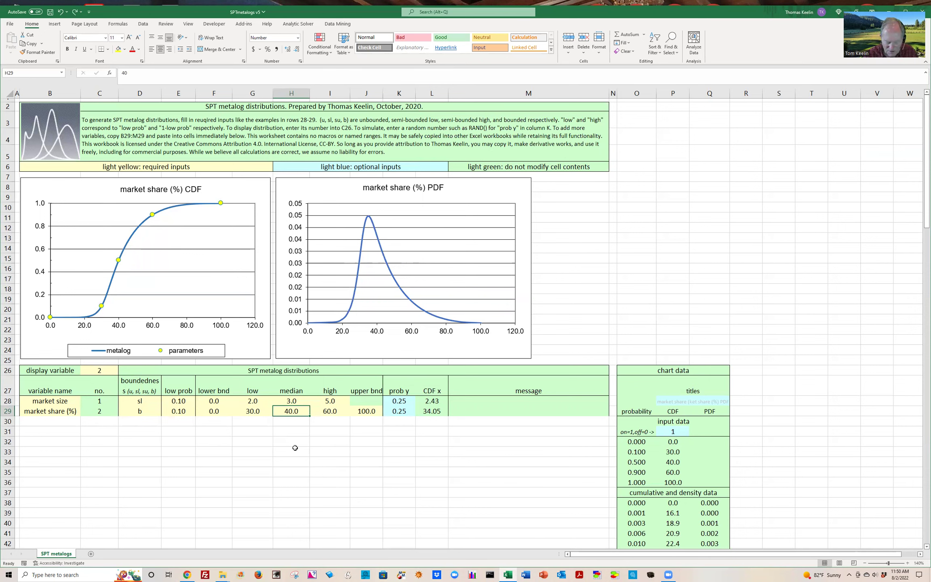
Test an out-of-range market share median of 100, and reset it to 40
text(100)
key(ctrl+Return)
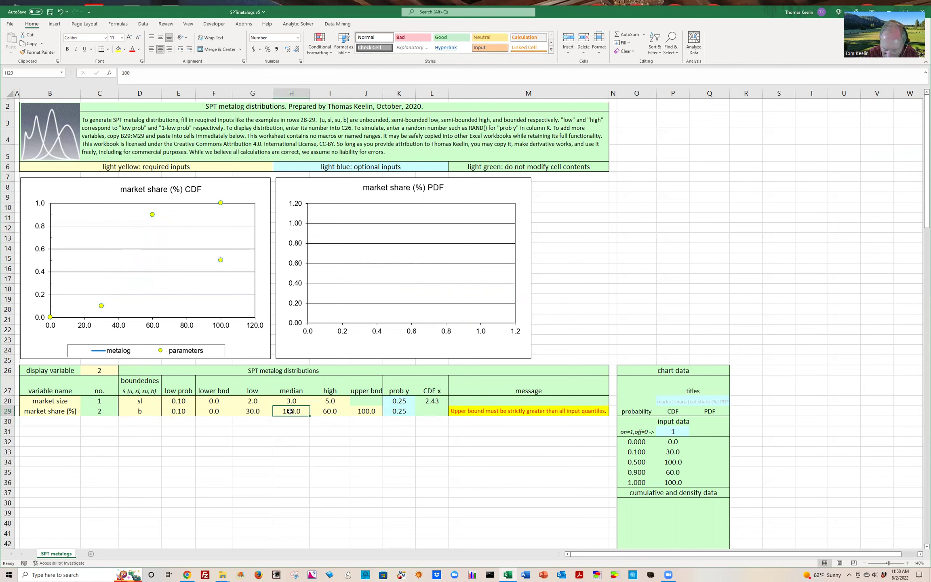
text(40)
key(Return)
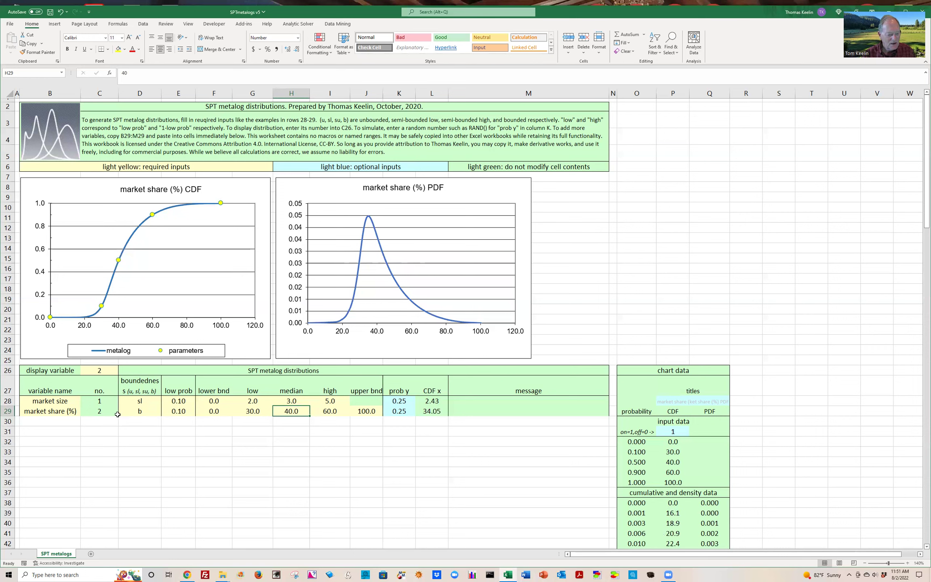
Set the display variable in C26 to 1 so the charts plot market size
drag(62, 402, 479, 400)
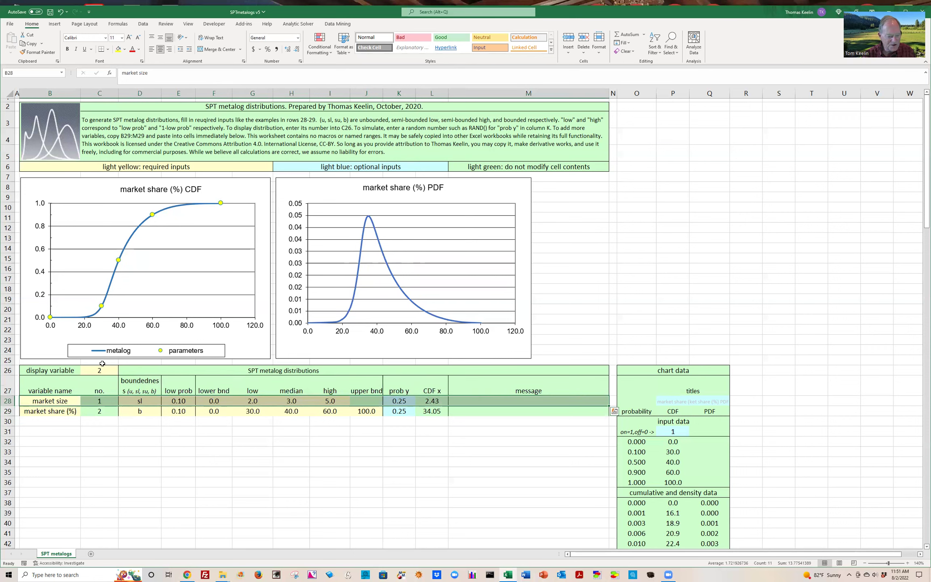
click(100, 370)
text(1)
key(Return)
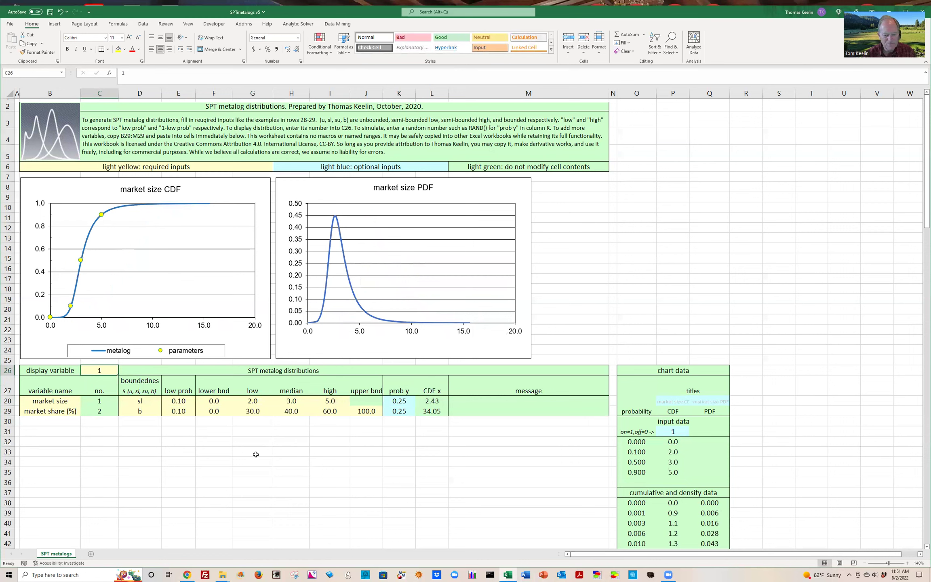
Fill the market share row B29:M29 down through row 40 to add more variables
click(44, 410)
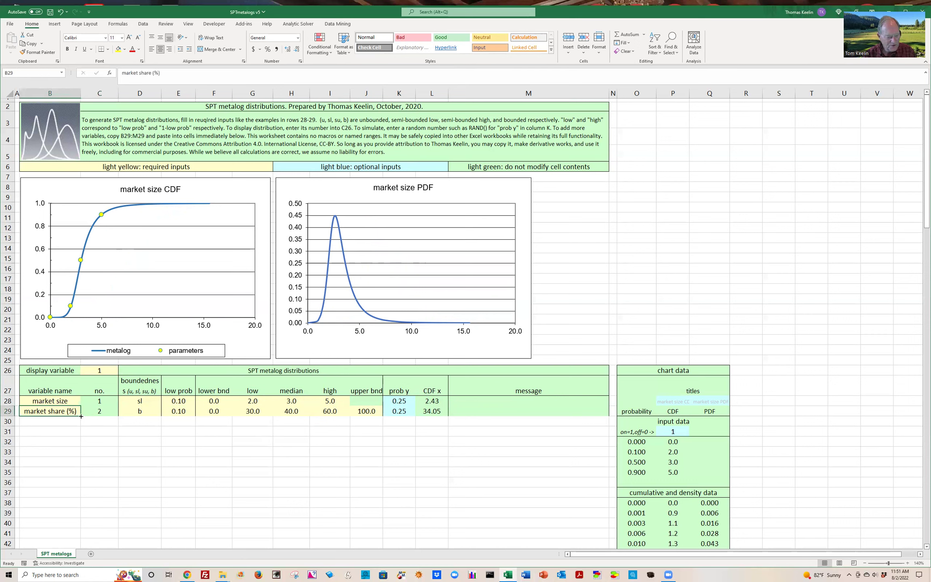
drag(69, 410, 520, 409)
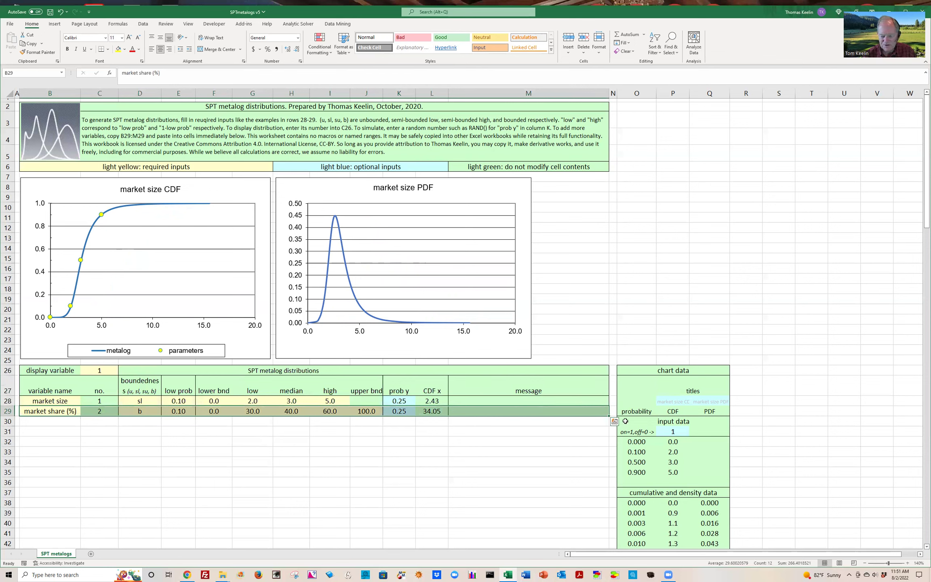
drag(609, 417, 606, 526)
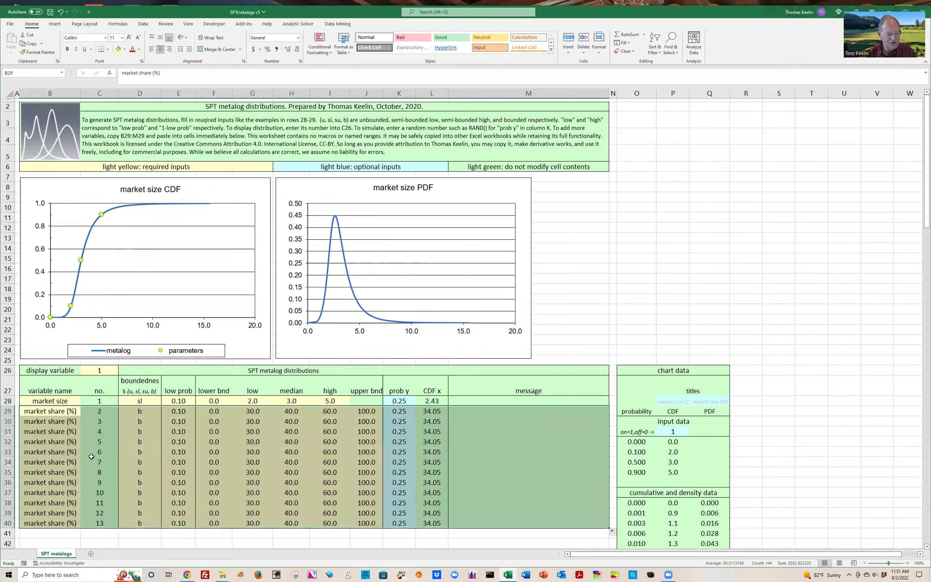
Delete the entire rows 31 to 41, removing the surplus variable copies below row 30
drag(40, 433, 512, 530)
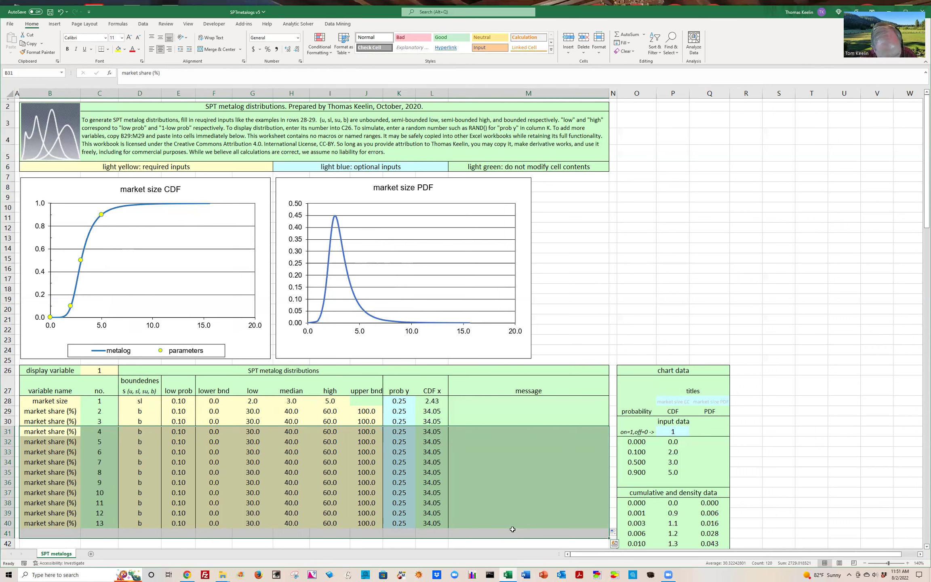
key(alt+e)
key(d)
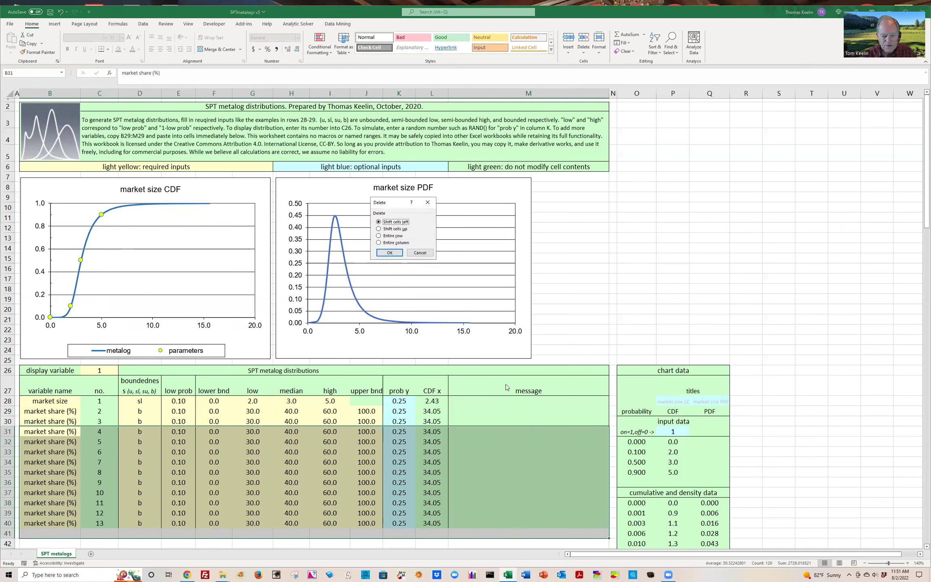
click(378, 235)
click(390, 253)
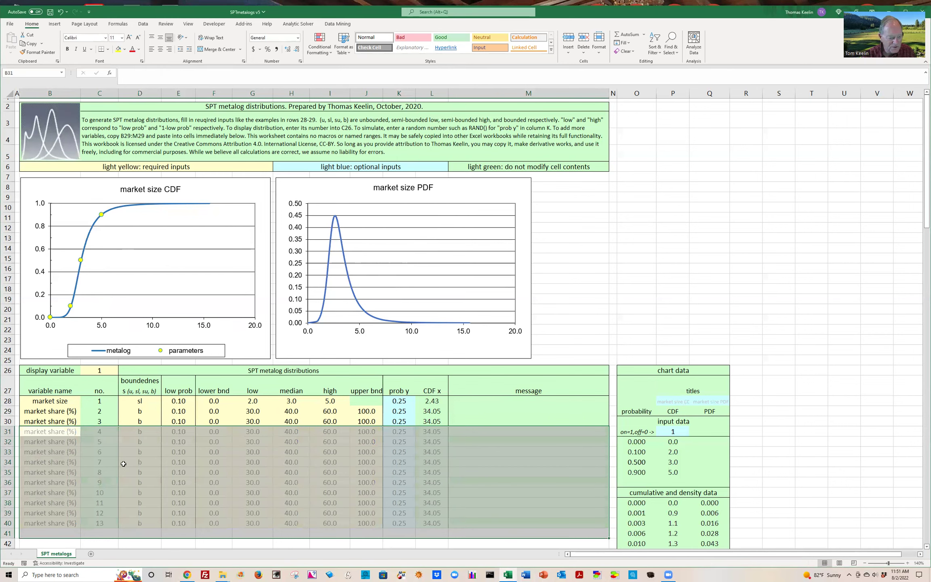
Name variable 3 in row 30 "cost" and set its boundedness to sl
click(49, 420)
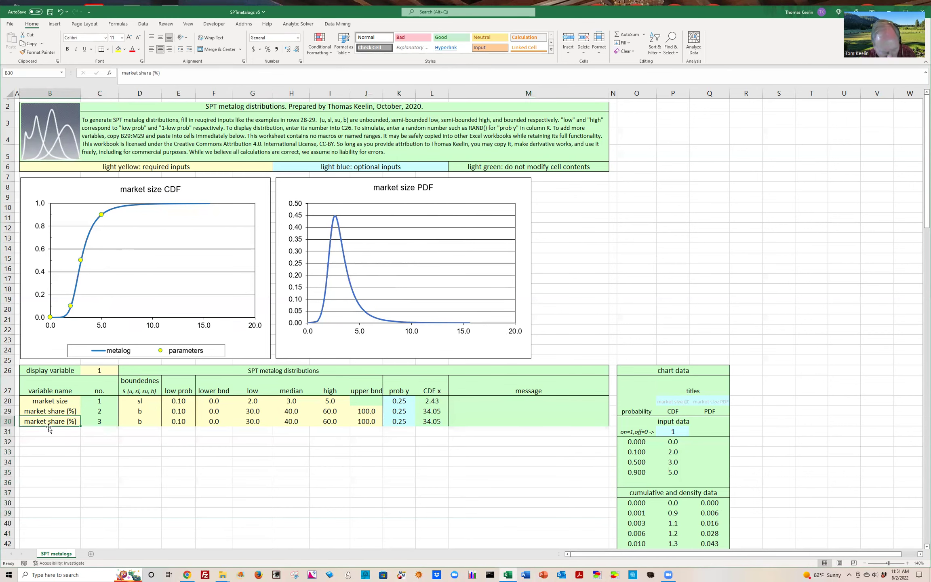
text(cost)
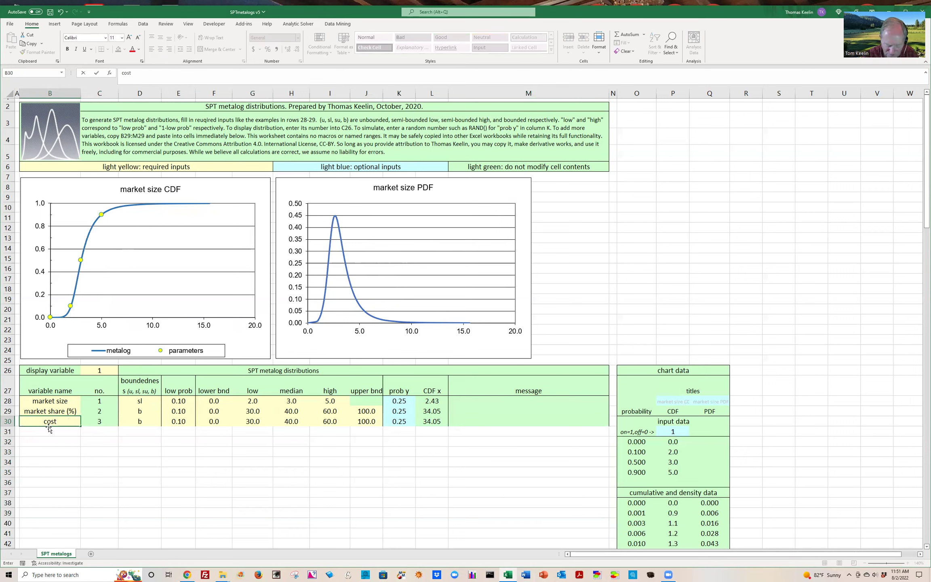
click(135, 452)
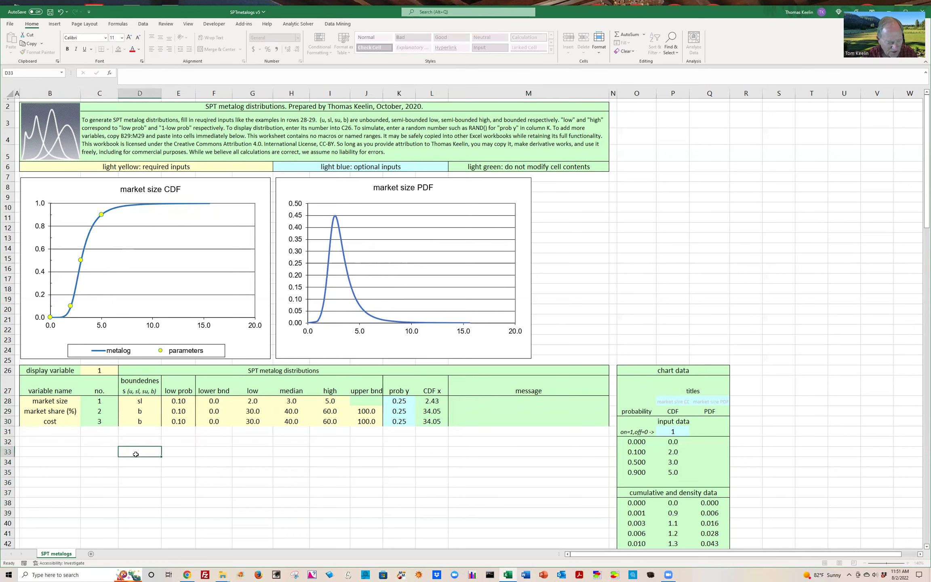
click(144, 423)
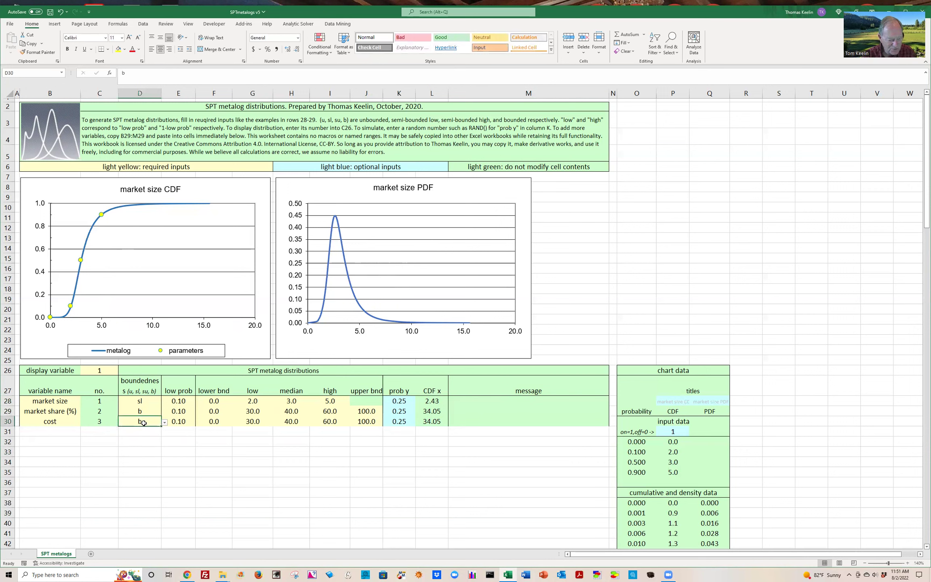
click(164, 423)
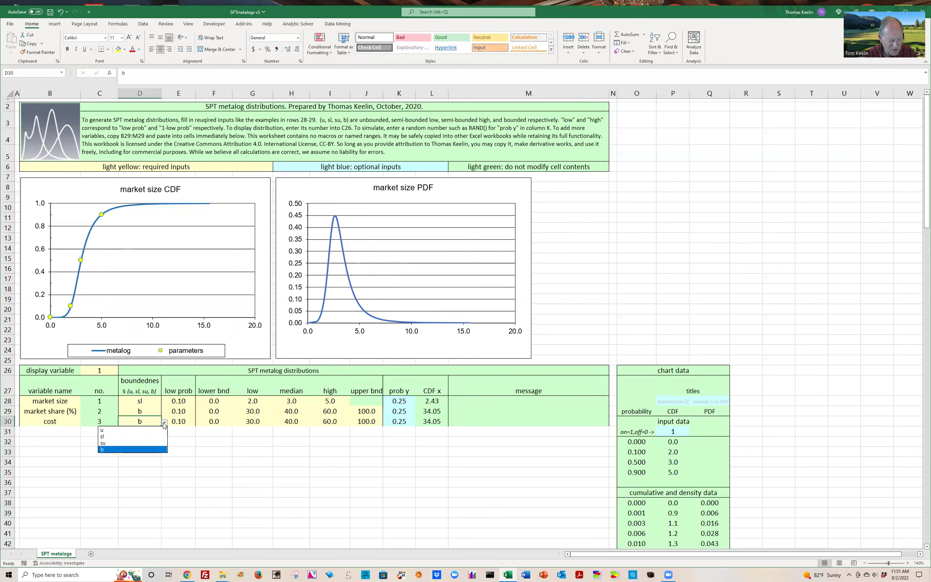
click(134, 437)
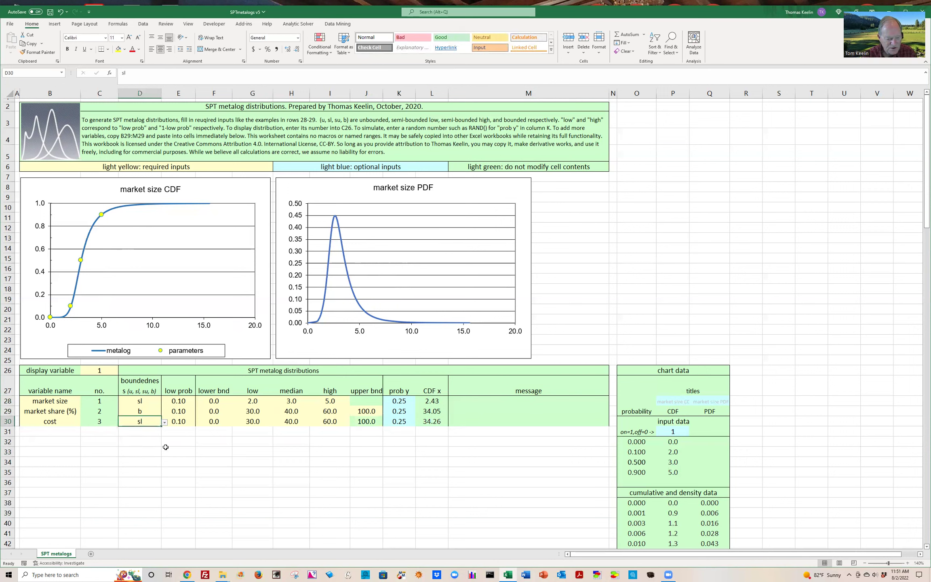
Set the cost variable's low probability in E30 to 0.05 and clear its upper bound in J30
click(175, 422)
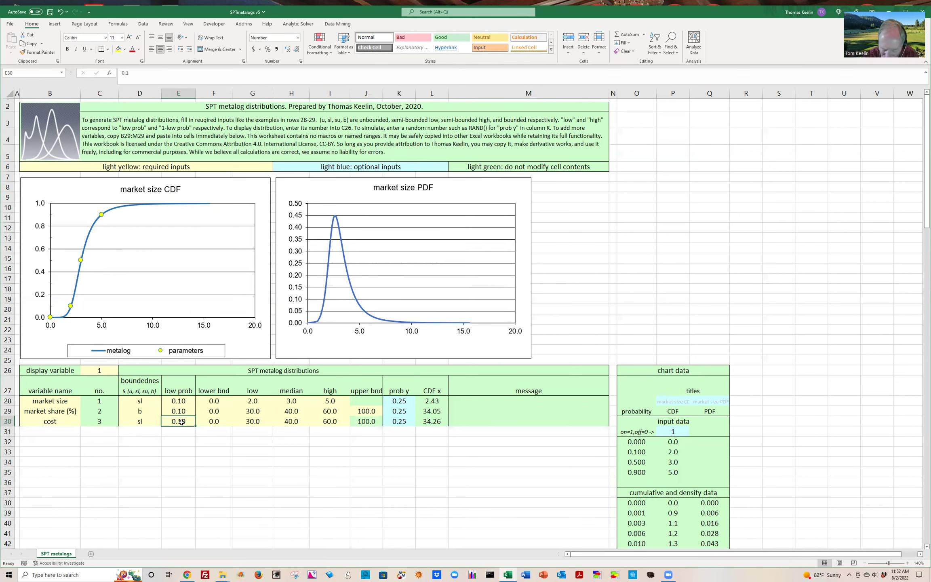
text(.)
text(5)
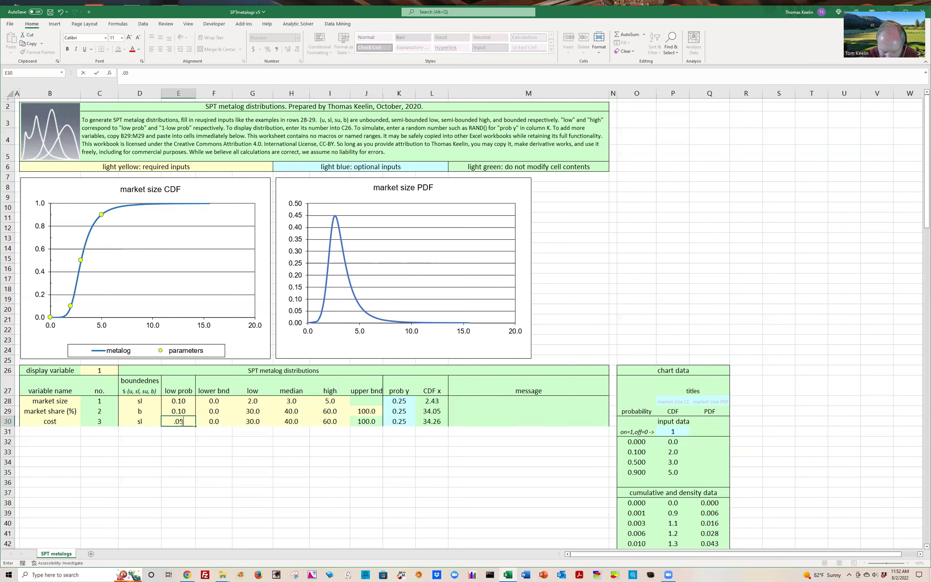
key(Return)
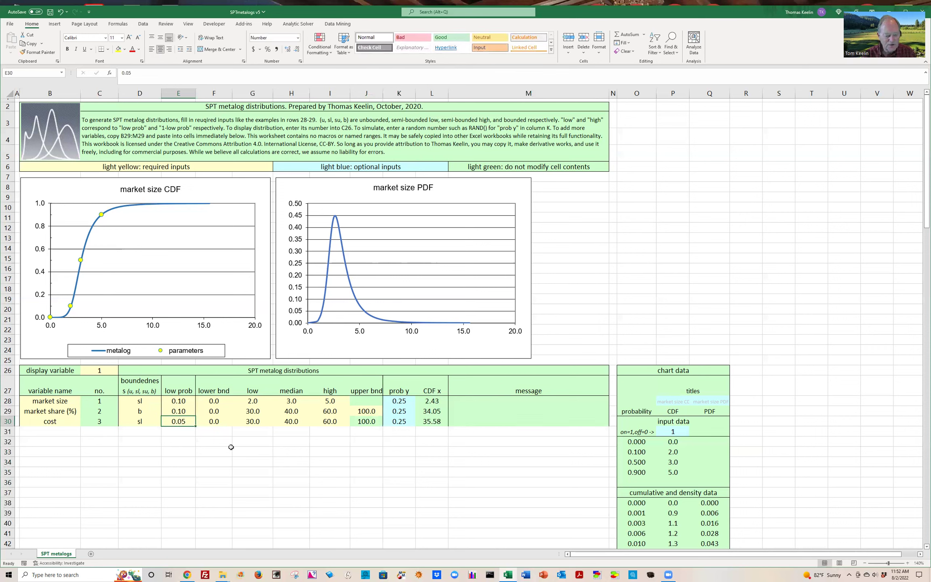
click(253, 421)
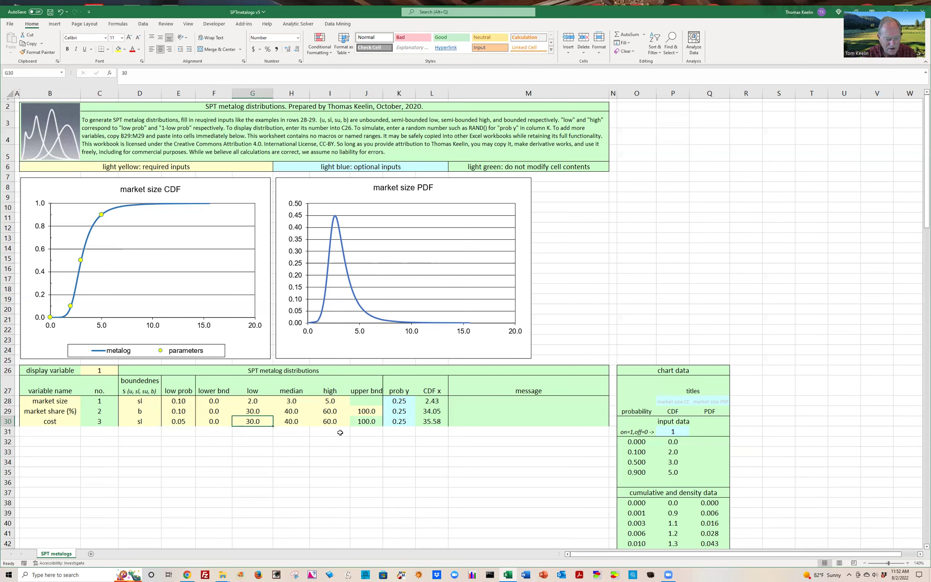
click(367, 420)
key(Delete)
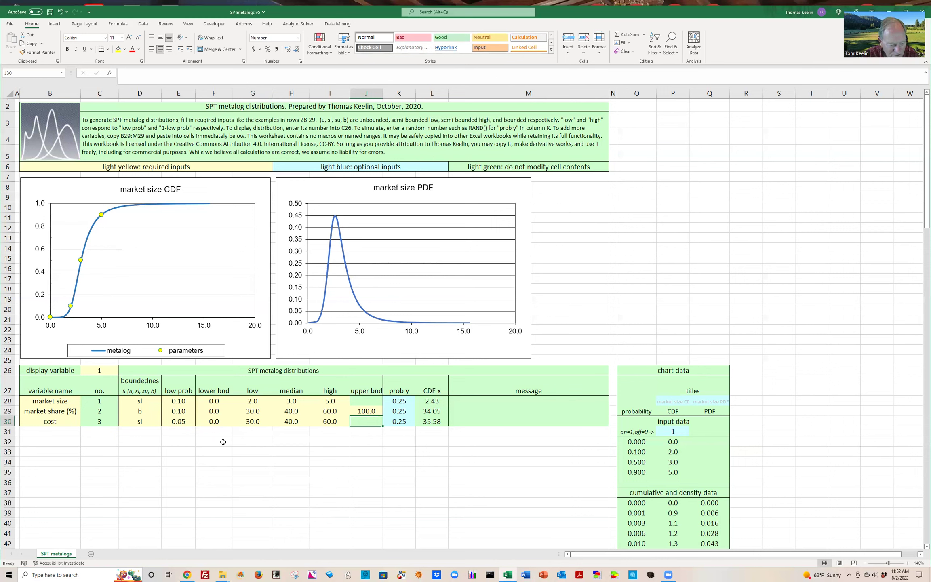
Set the cost quantiles in row 30 to low 20, median 30 and high 55
click(254, 421)
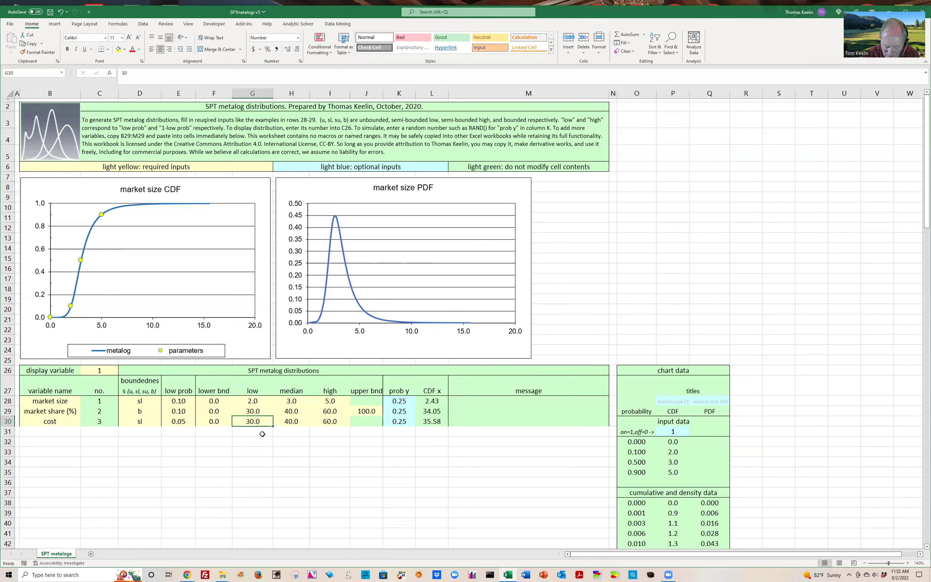
text(20)
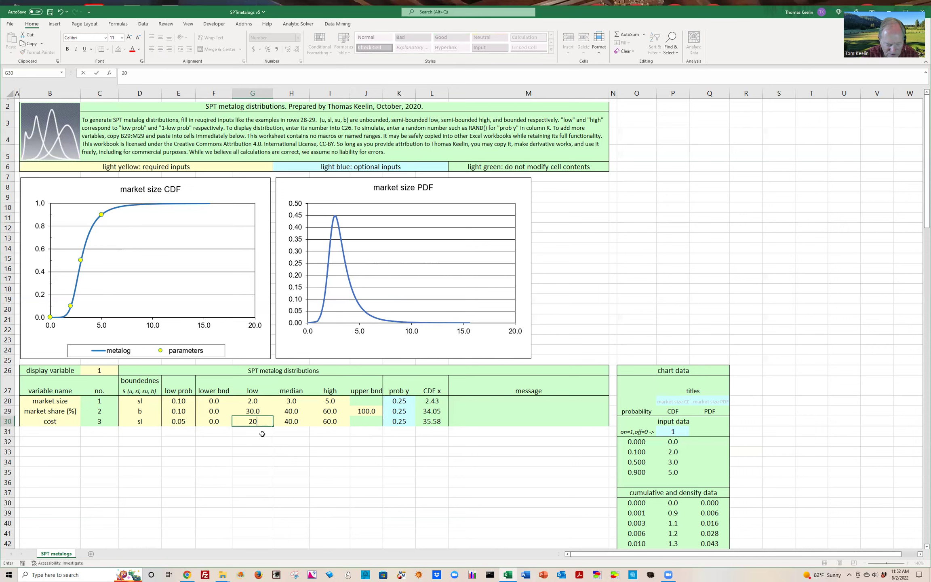
key(Tab)
text(30)
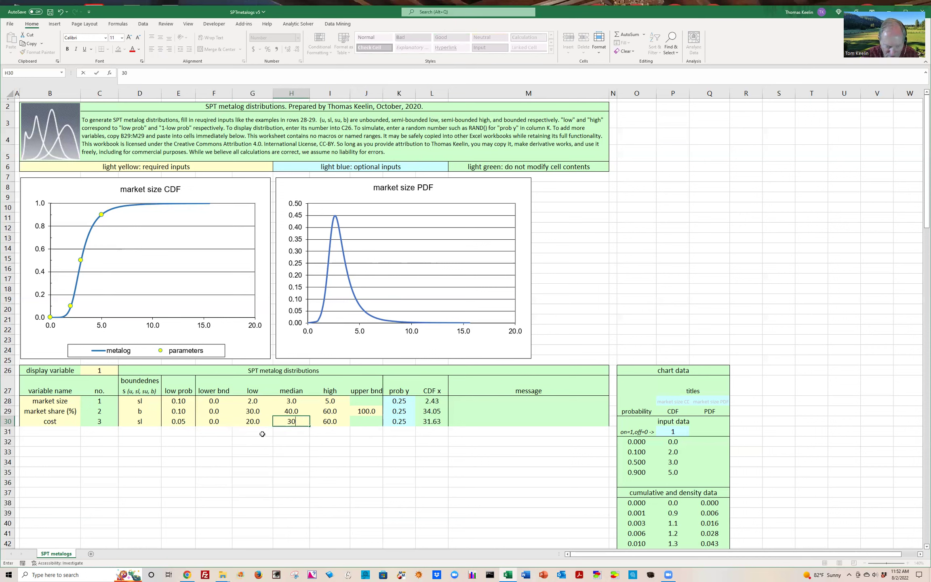
key(Tab)
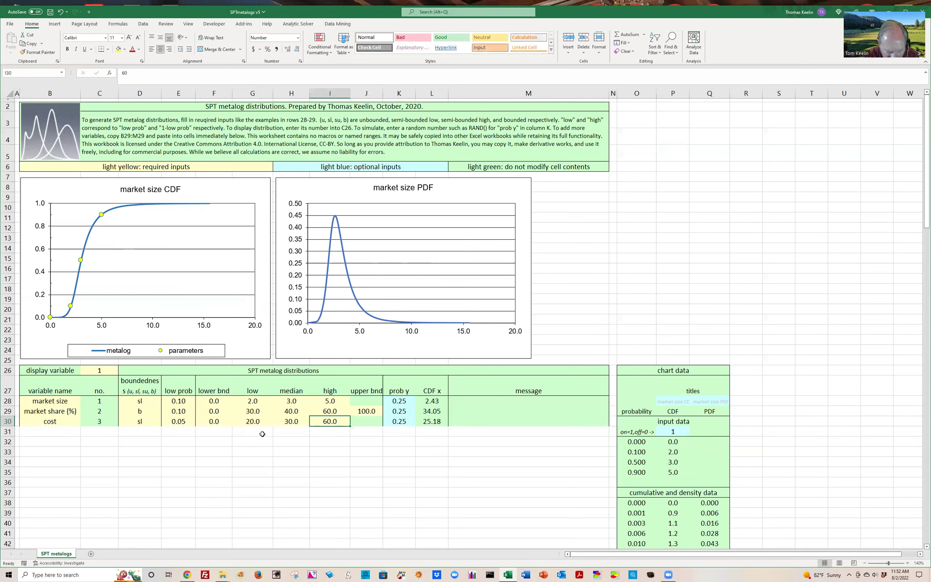
text(55)
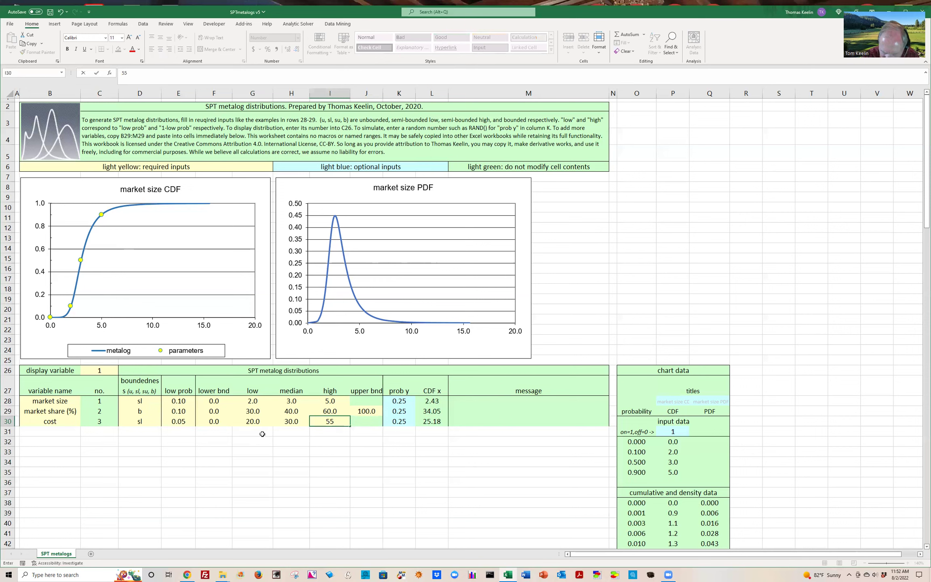
key(ctrl+Return)
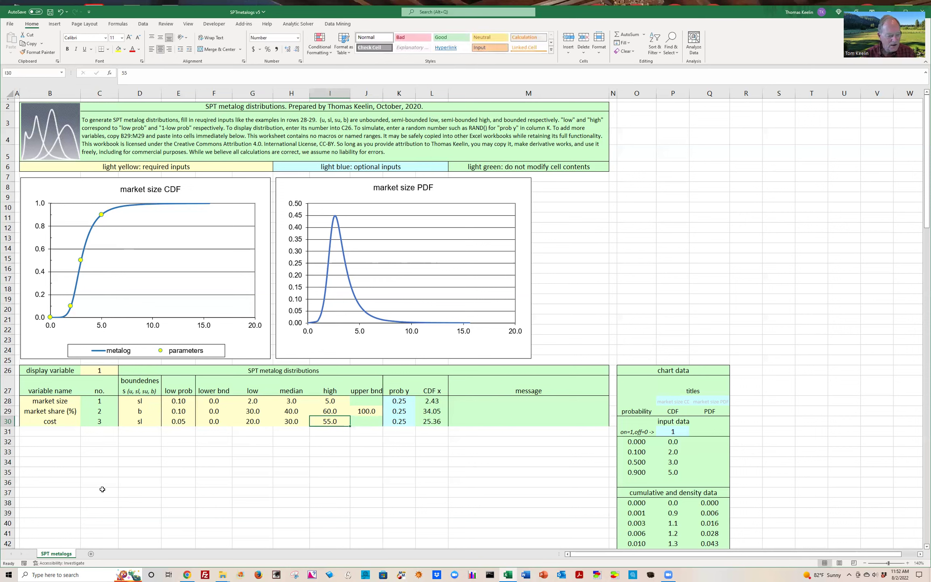
Set the display variable in C26 to 3 so the charts plot cost
click(101, 368)
text(3)
key(ctrl+Return)
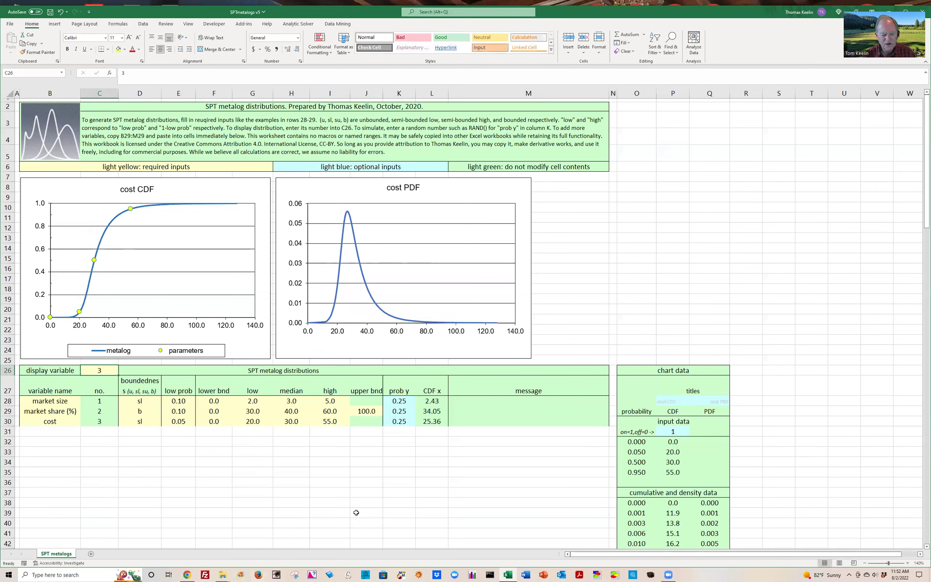